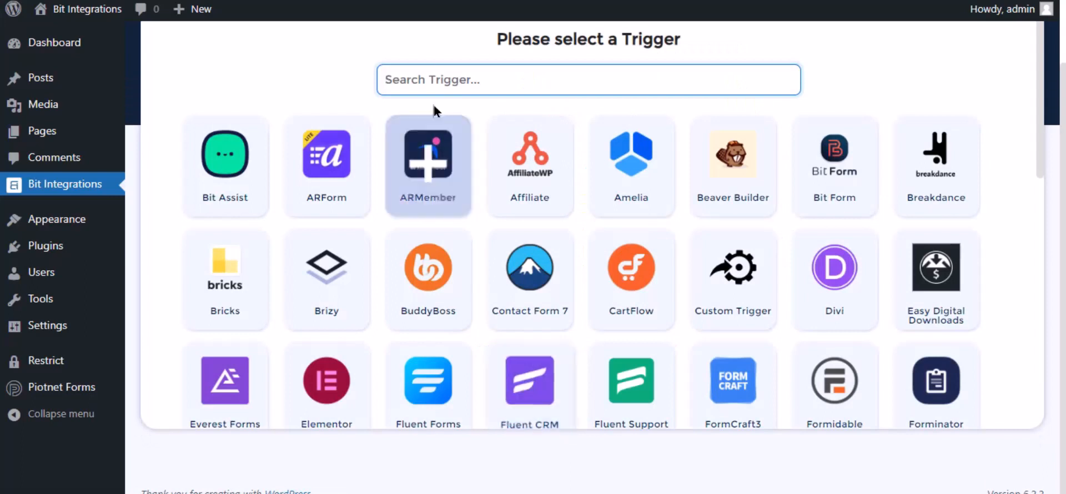
- Choose Piotnet Forms as the trigger, select the Contact Forms form, and continue
{"action": "type", "text": "pi"}
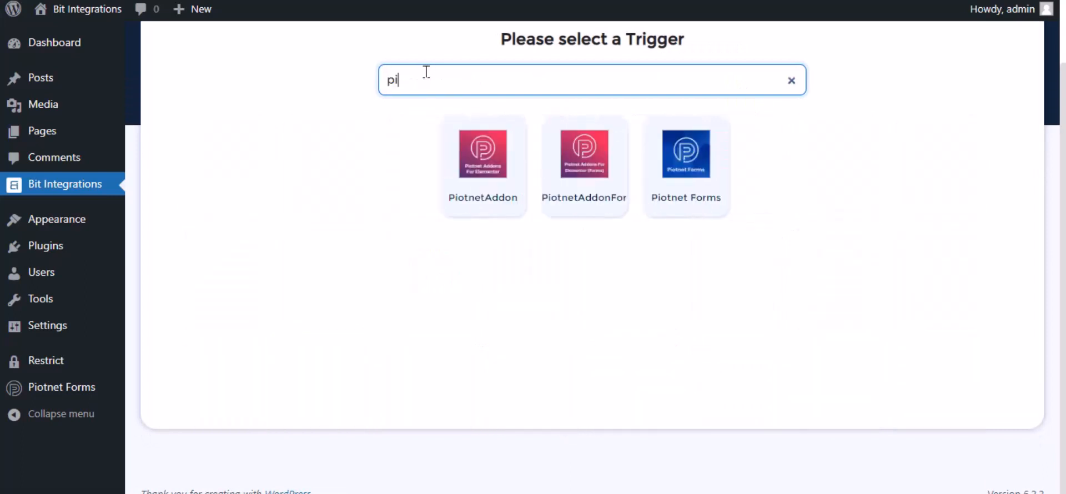
{"action": "type", "text": "o"}
{"action": "left_click", "coordinate": [684, 148]}
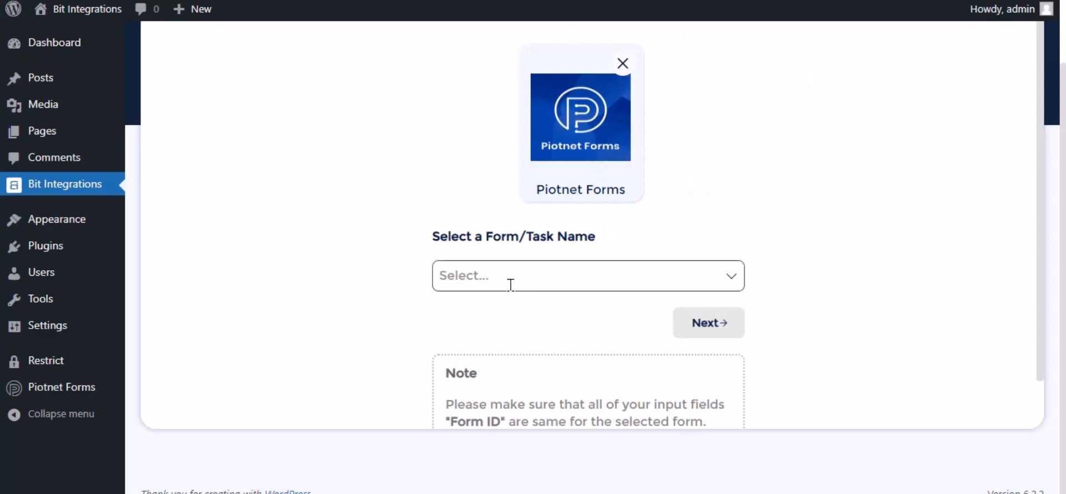
{"action": "left_click", "coordinate": [511, 285]}
{"action": "left_click", "coordinate": [505, 307]}
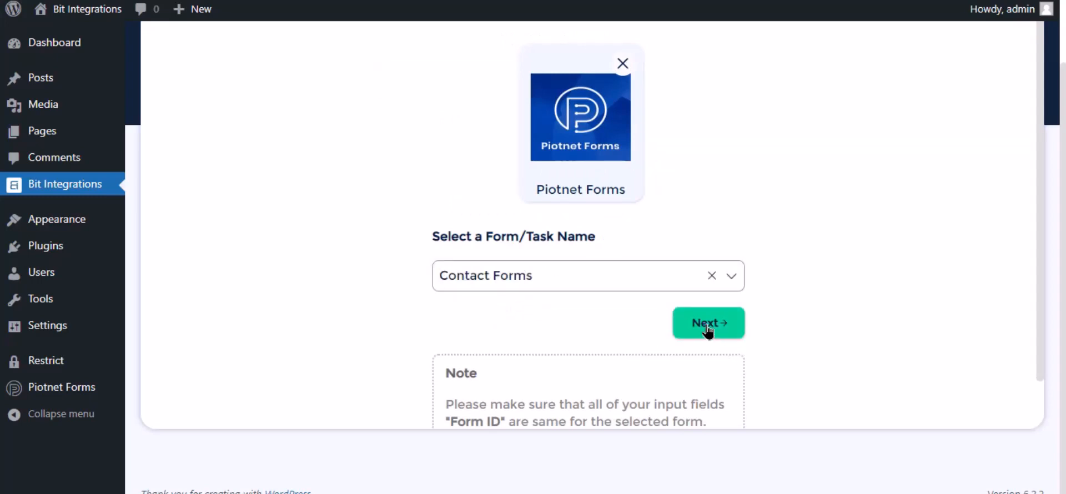
{"action": "left_click", "coordinate": [708, 324]}
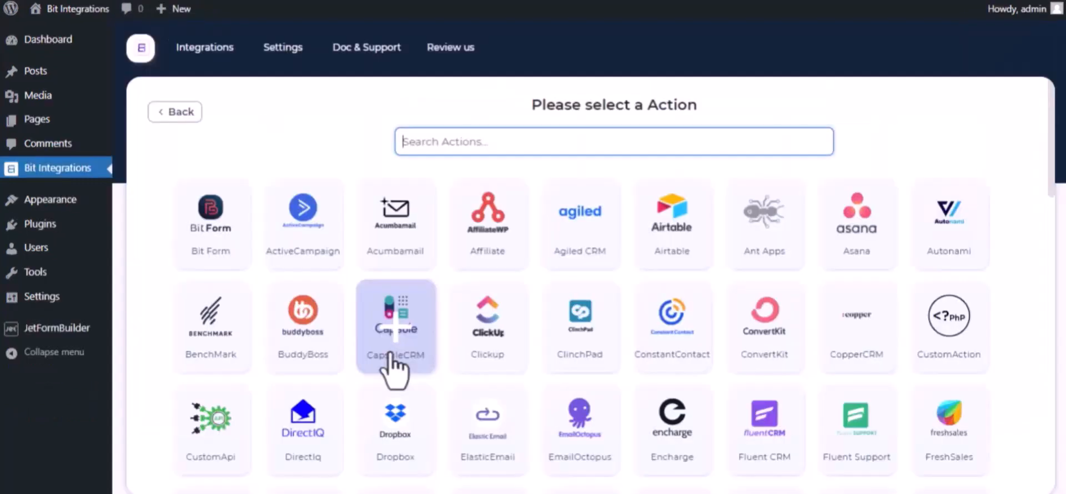
- Search the actions for Trello and select it as the integration action
{"action": "type", "text": "trel"}
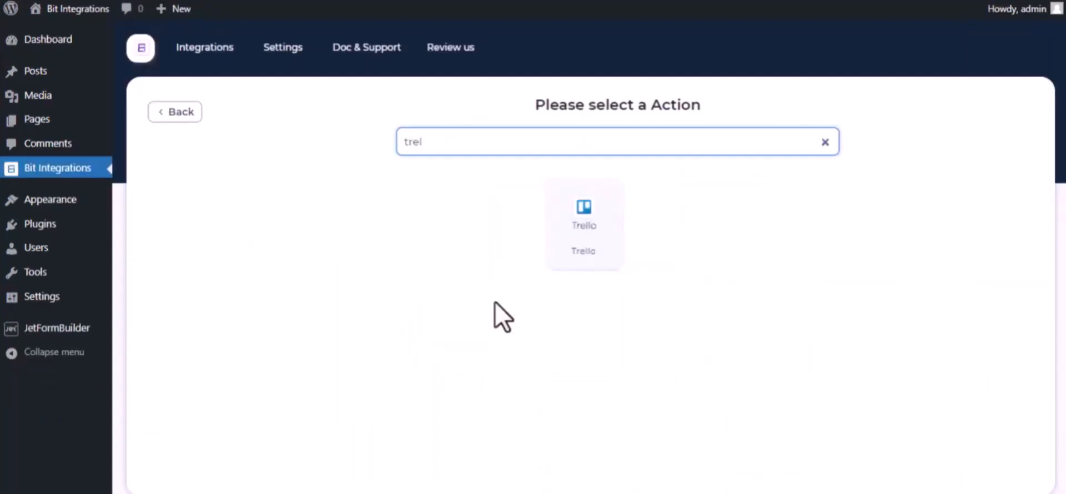
{"action": "left_click", "coordinate": [602, 261]}
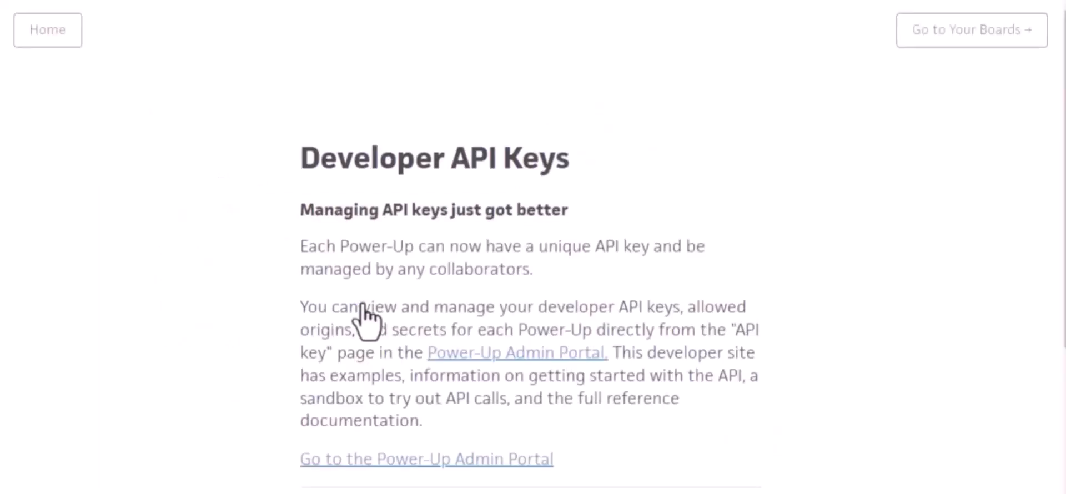
- Open the Power-Up Admin Portal and accept the Trello Developer Terms
{"action": "left_click", "coordinate": [528, 356]}
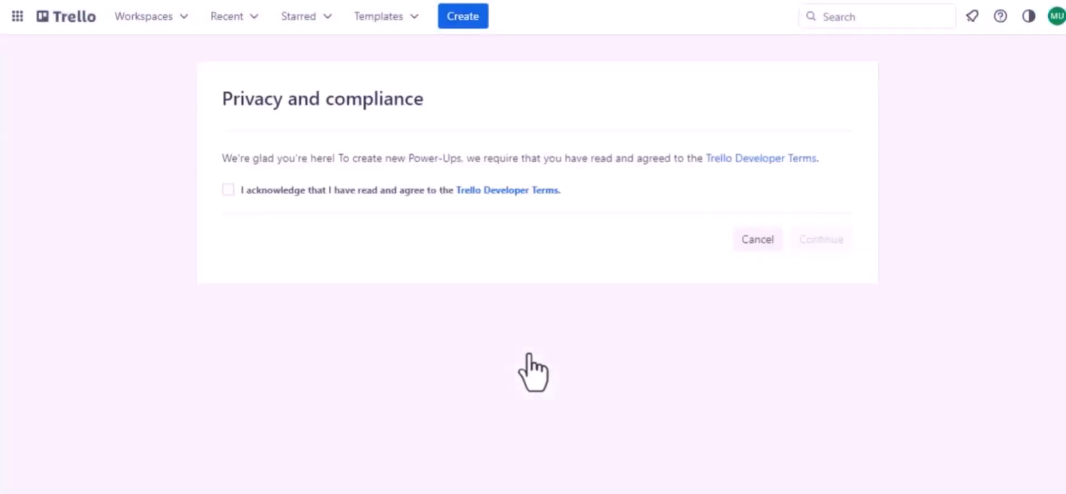
{"action": "left_click", "coordinate": [228, 190]}
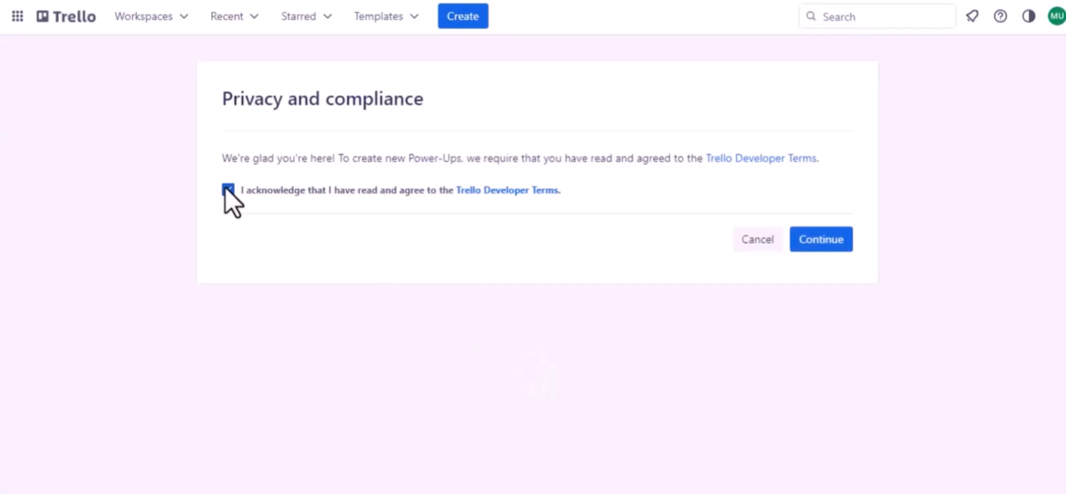
{"action": "left_click", "coordinate": [799, 238]}
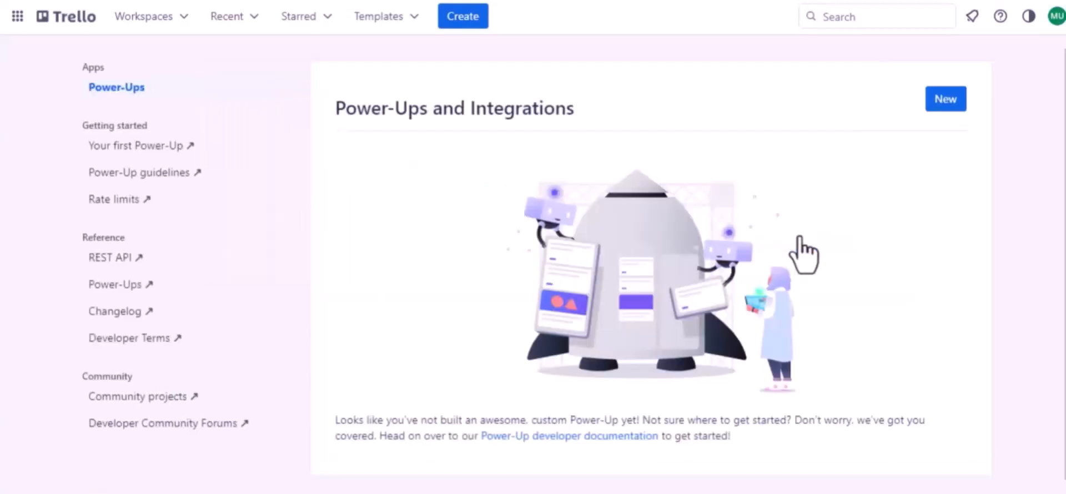
- Start a new Power-Up named Jet Form Builder and assign it to Trello Workspace
{"action": "left_click", "coordinate": [946, 102]}
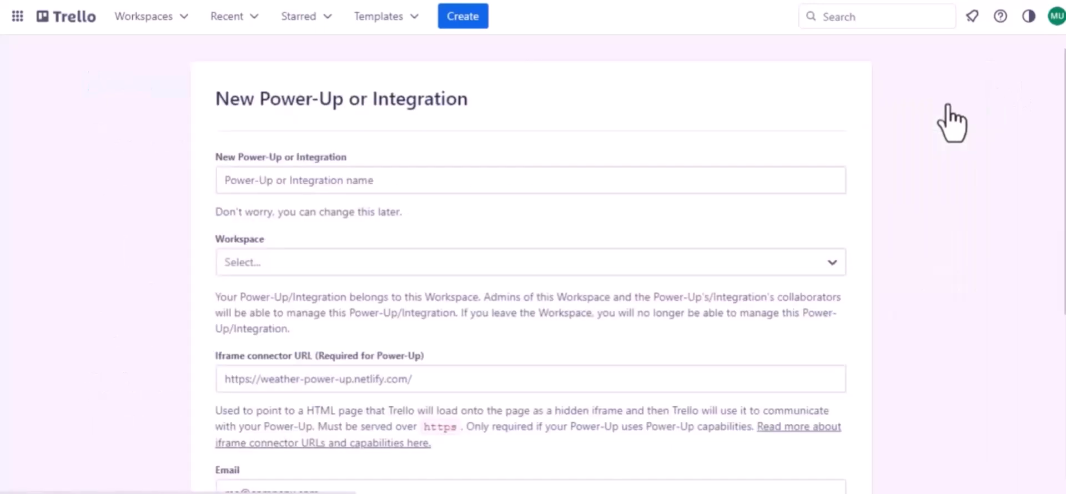
{"action": "left_click", "coordinate": [335, 181]}
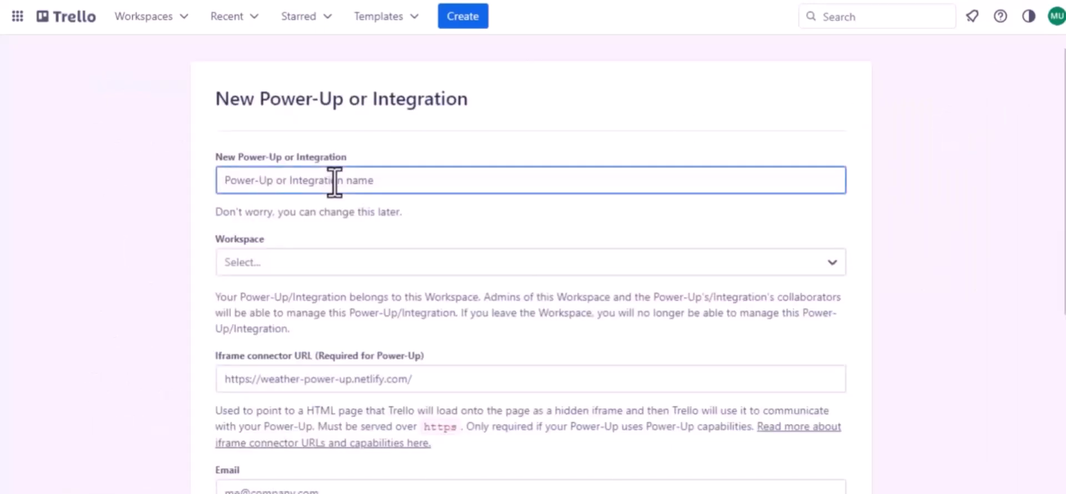
{"action": "type", "text": "Jet Form Buider"}
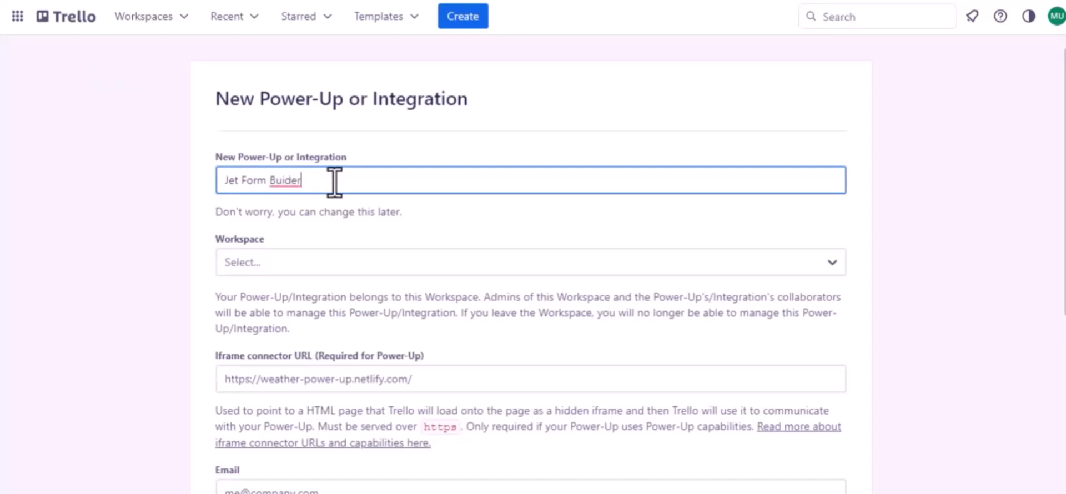
{"action": "left_click", "coordinate": [287, 181]}
{"action": "type", "text": "l"}
{"action": "left_click", "coordinate": [304, 266]}
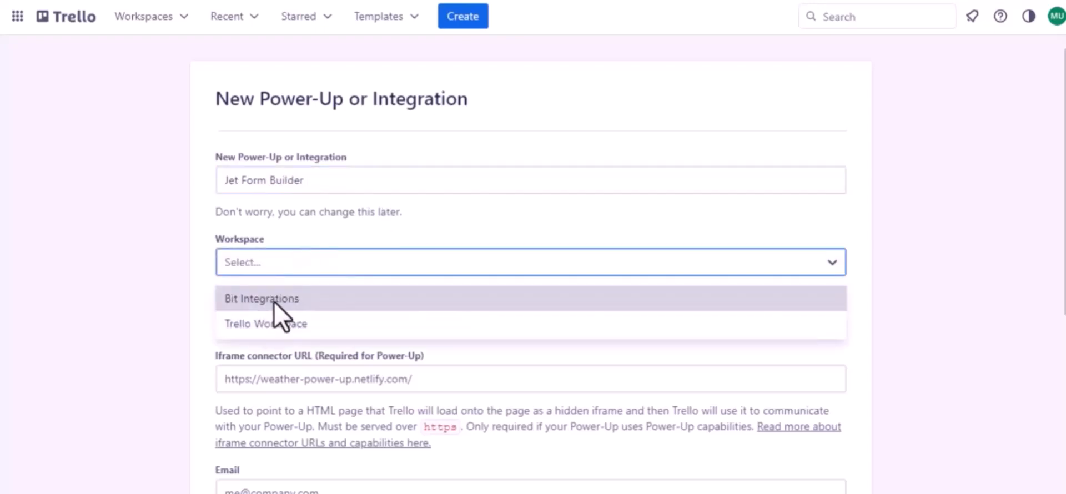
{"action": "left_click", "coordinate": [281, 329]}
- Fill in the Email and Support contact fields with the company's support e-mail address
{"action": "scroll", "coordinate": [274, 327], "scroll_direction": "down", "scroll_amount": 2}
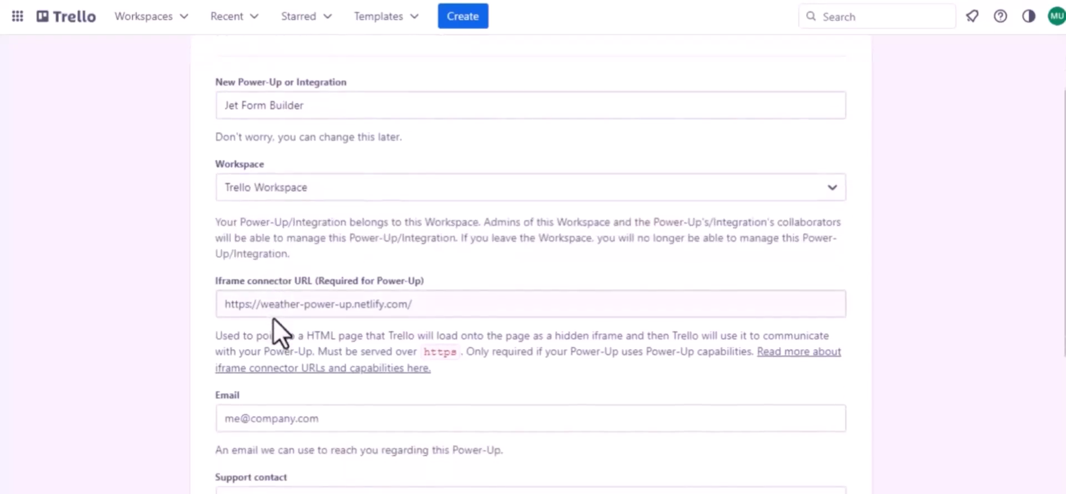
{"action": "scroll", "coordinate": [394, 309], "scroll_direction": "down", "scroll_amount": 3}
{"action": "left_click", "coordinate": [298, 299]}
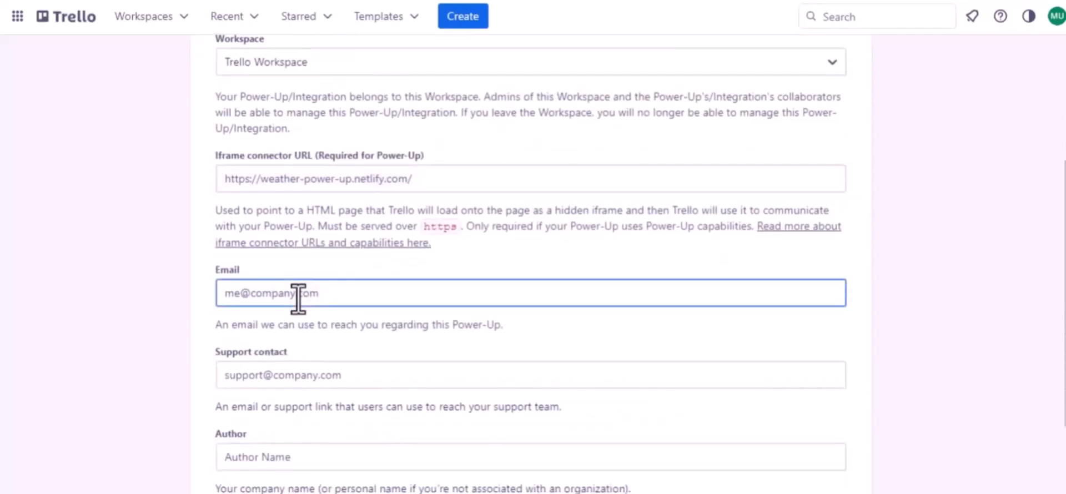
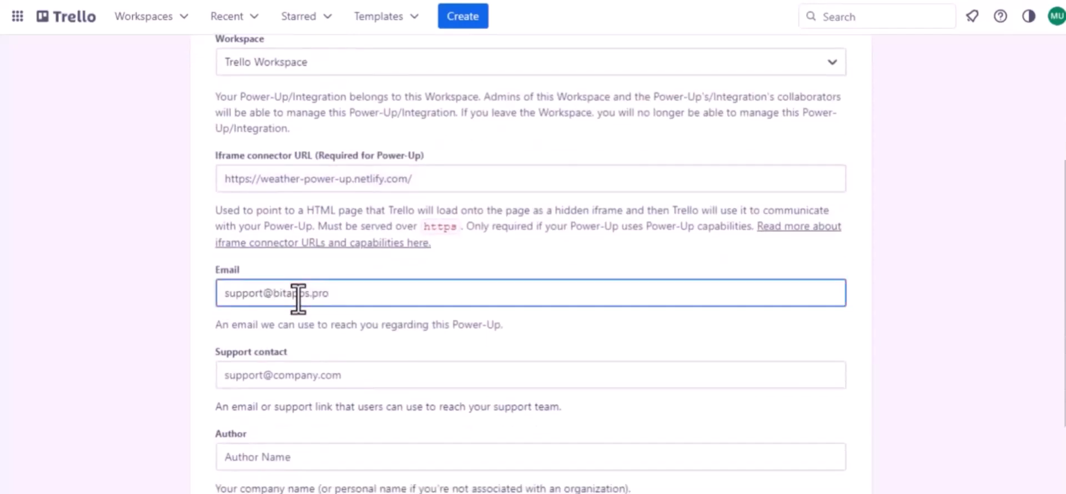
{"action": "key", "text": "ctrl+a"}
{"action": "key", "text": "ctrl+c"}
{"action": "left_click", "coordinate": [293, 375]}
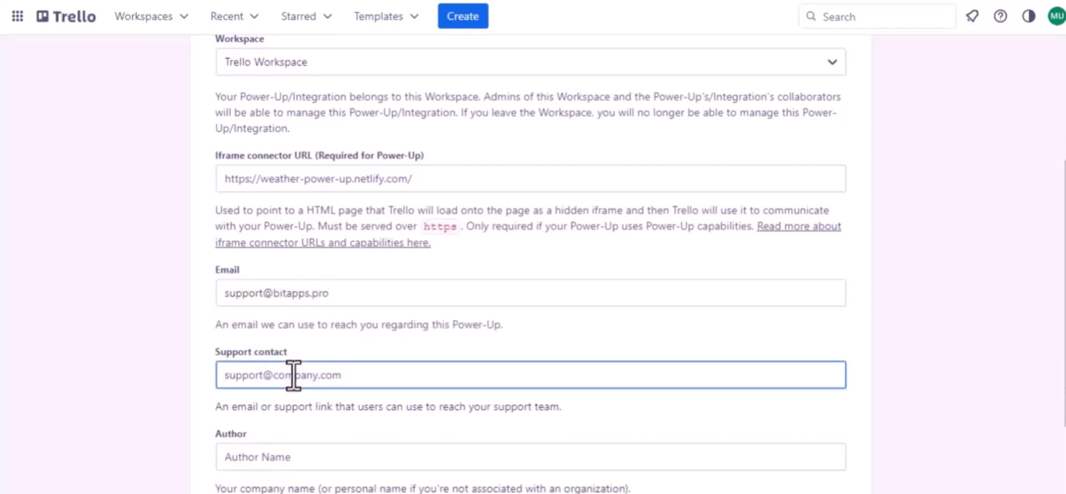
{"action": "key", "text": "ctrl+v"}
- Enter Bit as the author and create the Power-Up
{"action": "scroll", "coordinate": [294, 375], "scroll_direction": "down", "scroll_amount": 3}
{"action": "left_click", "coordinate": [241, 338]}
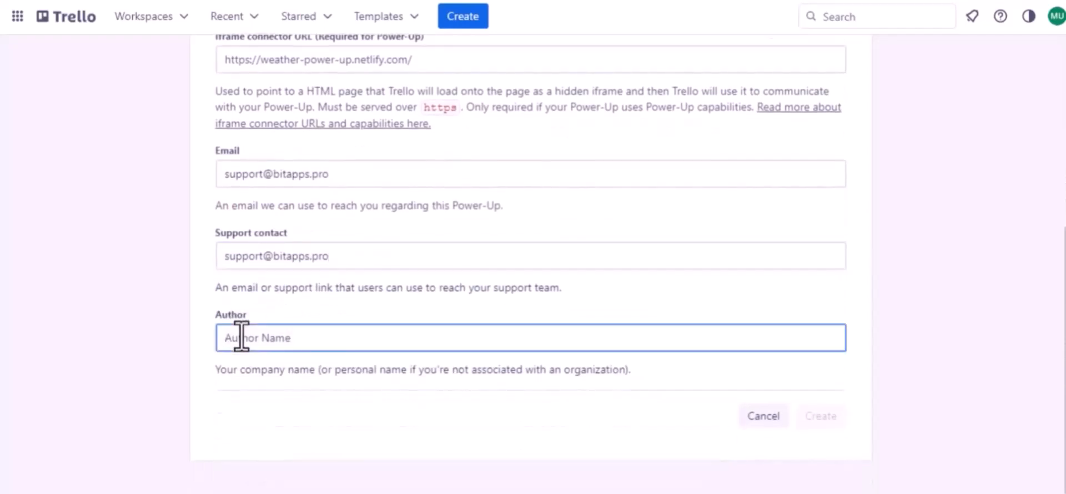
{"action": "type", "text": "Bit Apps"}
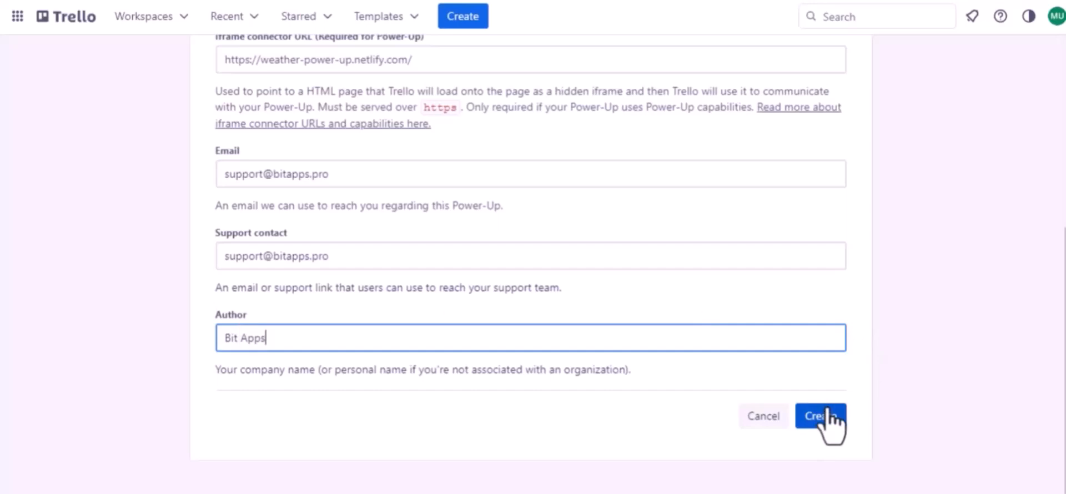
{"action": "left_click", "coordinate": [827, 415]}
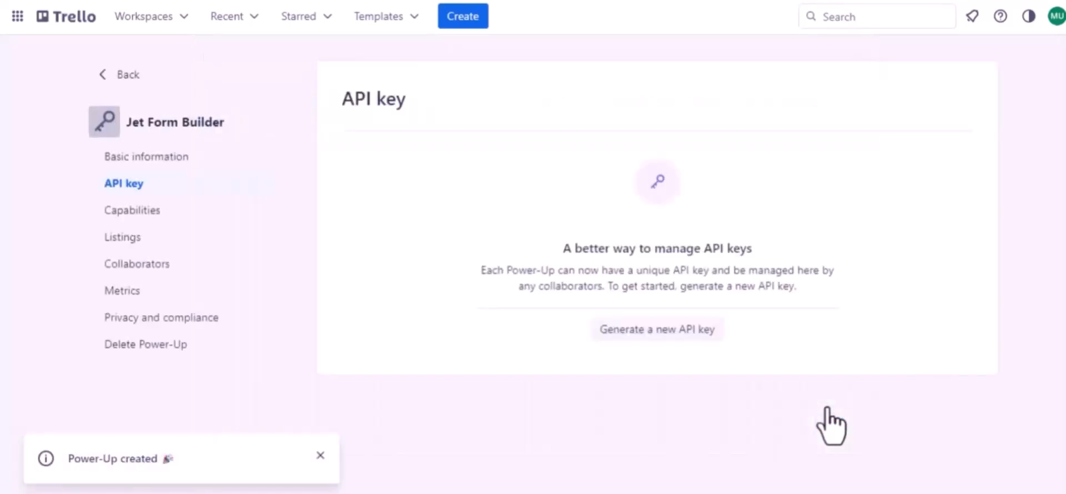
- Generate a new API key for the Power-Up
{"action": "left_click", "coordinate": [647, 332]}
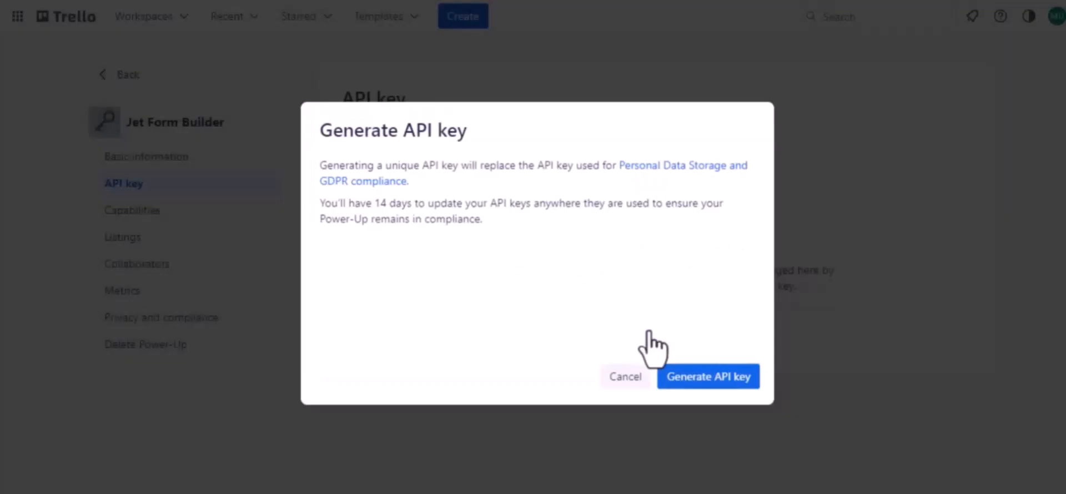
{"action": "left_click", "coordinate": [702, 377]}
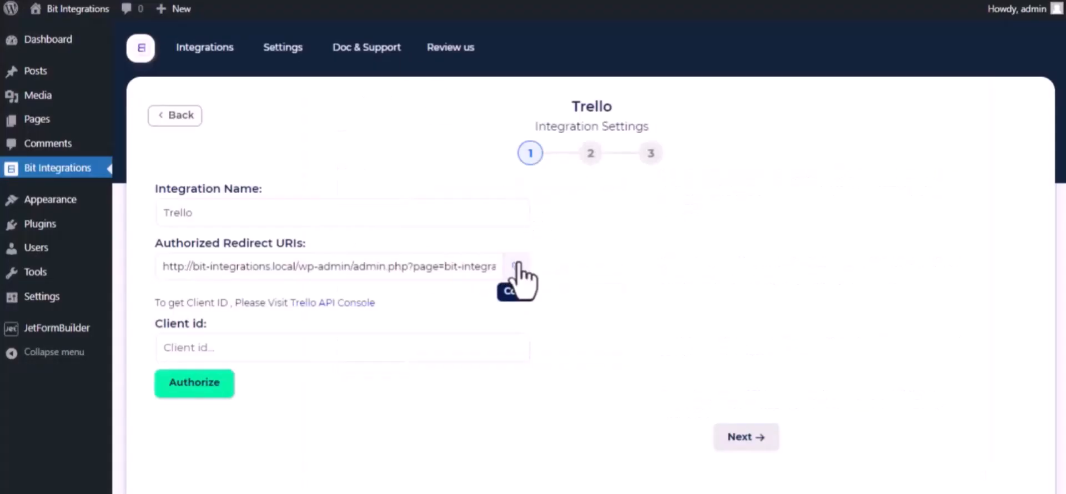
- Copy the authorized redirect URI from Bit Integrations and add it as an allowed origin in Trello
{"action": "left_click", "coordinate": [516, 266]}
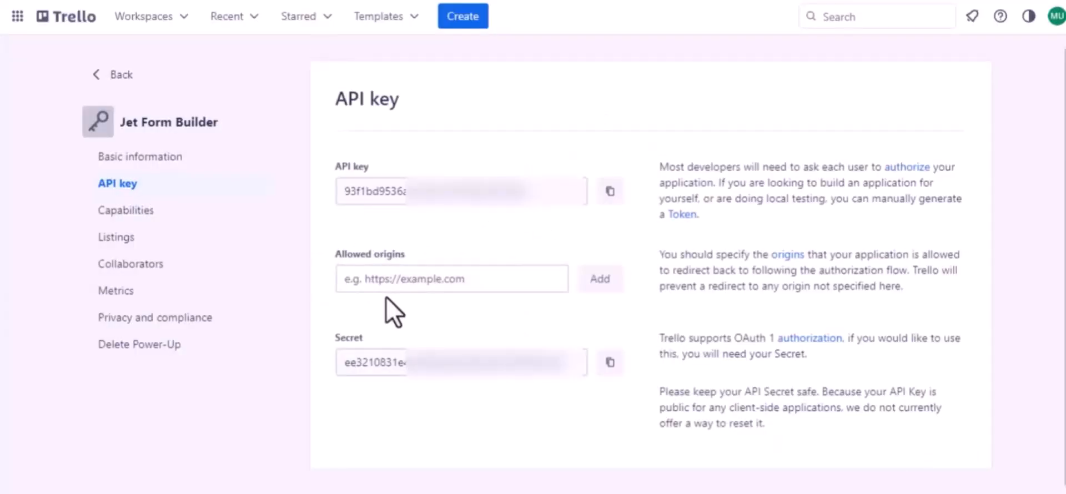
{"action": "left_click", "coordinate": [393, 283]}
{"action": "key", "text": "ctrl+v"}
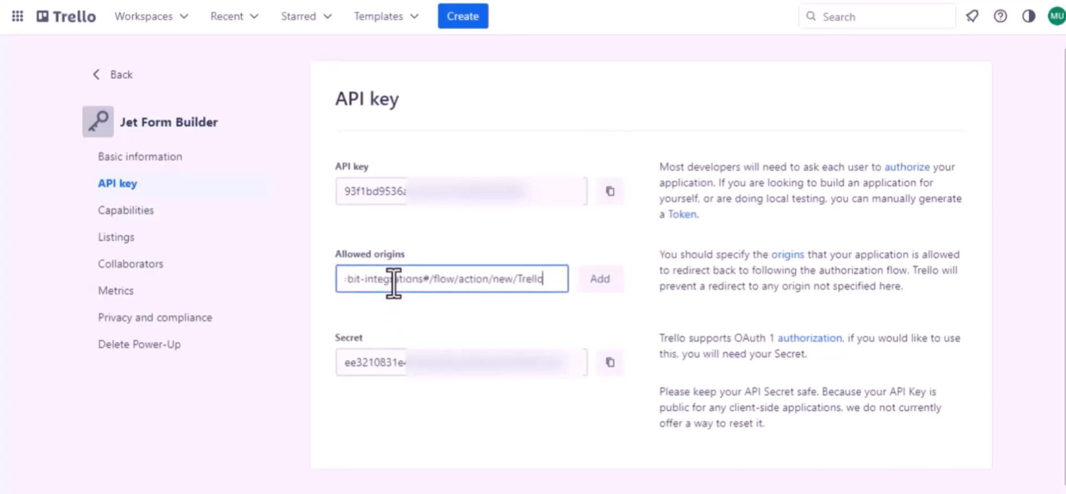
{"action": "left_click", "coordinate": [597, 290]}
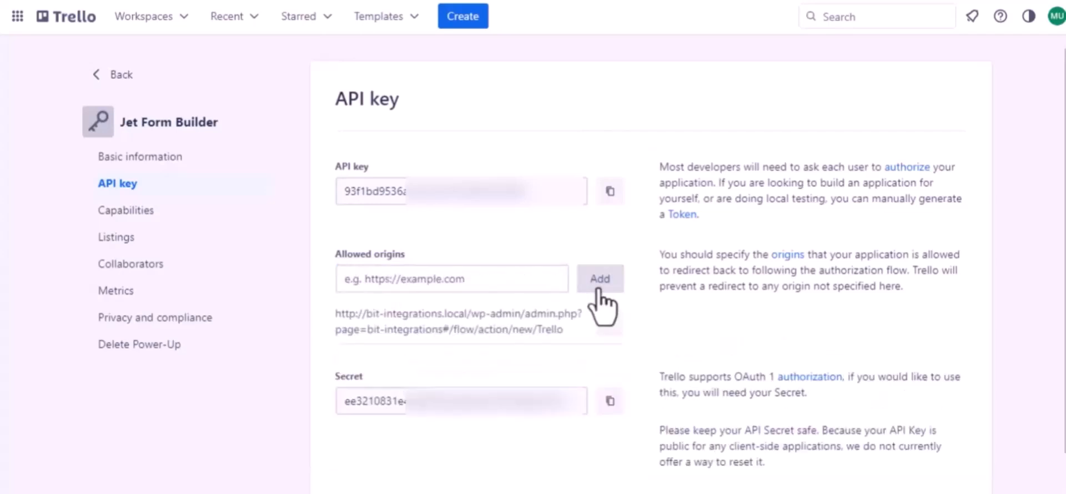
- Copy the Trello API key into the Client id field and authorize the connection
{"action": "left_click", "coordinate": [601, 199]}
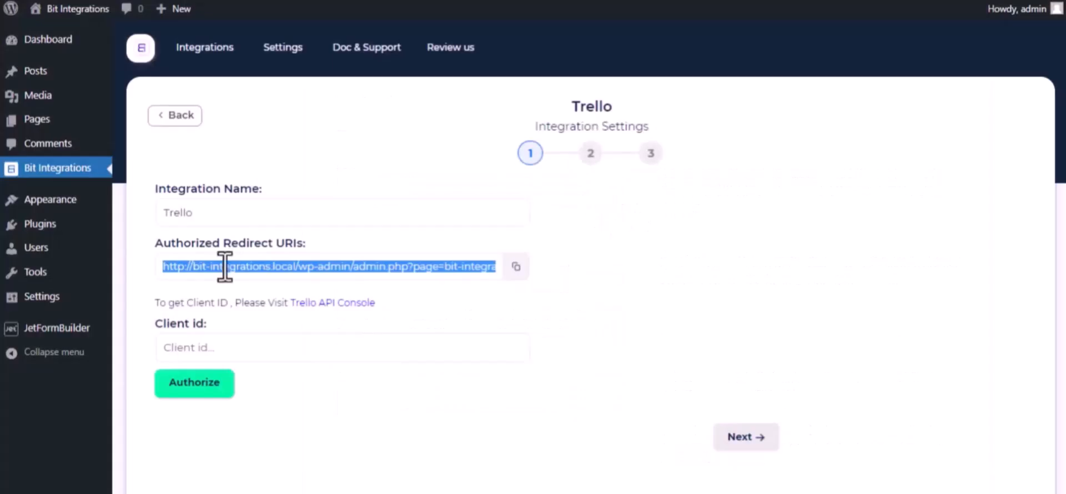
{"action": "left_click", "coordinate": [224, 345]}
{"action": "key", "text": "ctrl+v"}
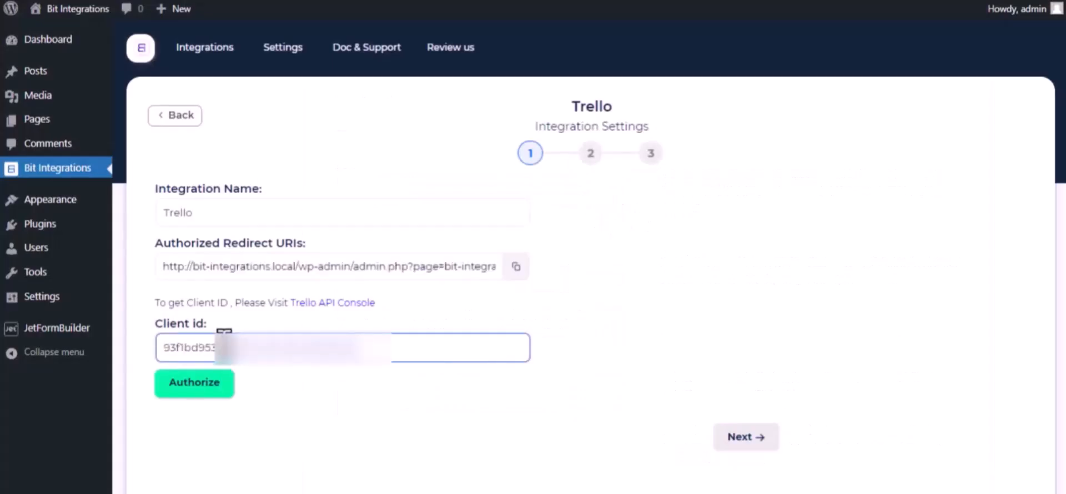
{"action": "left_click", "coordinate": [218, 387]}
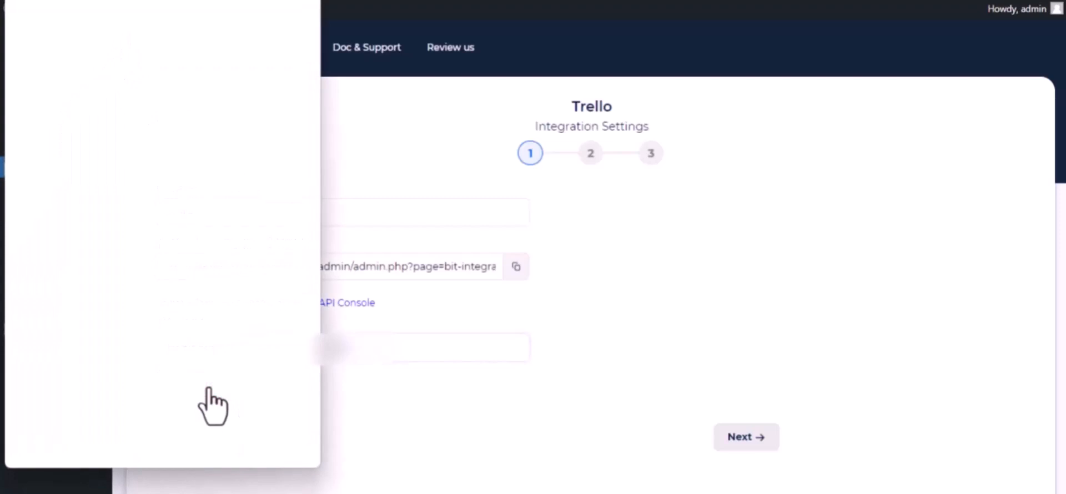
- Allow Jet Form Builder access to the Trello boards in the authorization window
{"action": "scroll", "coordinate": [209, 390], "scroll_direction": "down", "scroll_amount": 15}
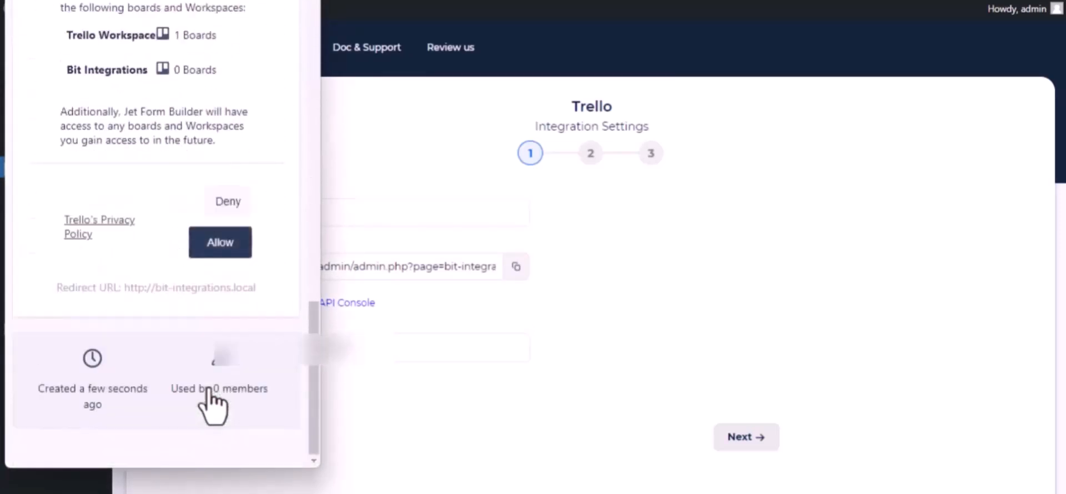
{"action": "left_click", "coordinate": [212, 246]}
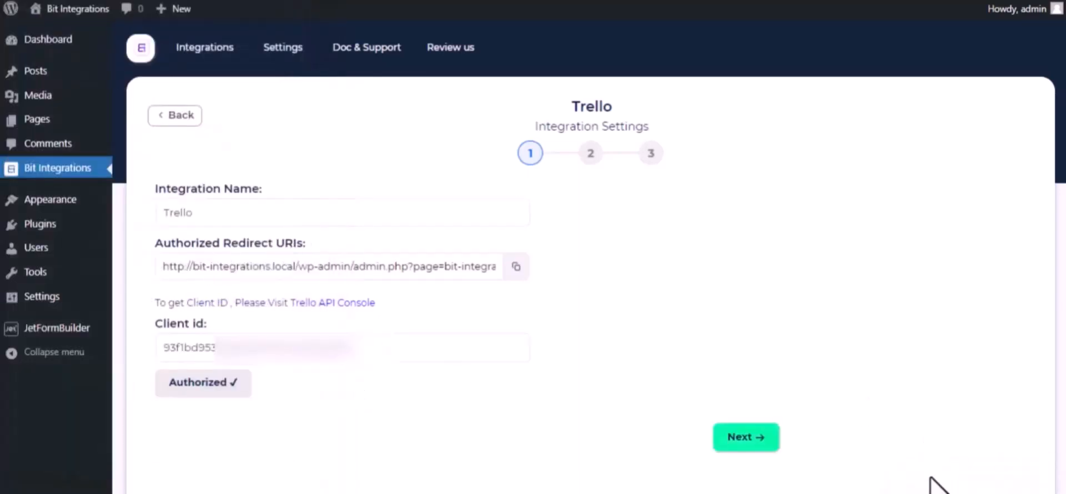
- Proceed to the field-mapping step and choose the Bit Integrations board
{"action": "scroll", "coordinate": [381, 360], "scroll_direction": "down", "scroll_amount": 2}
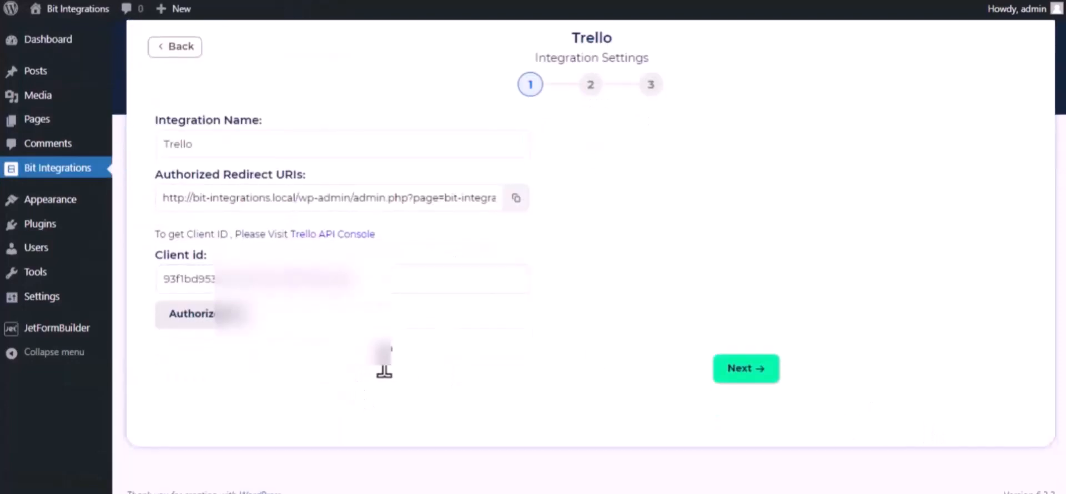
{"action": "left_click", "coordinate": [749, 368]}
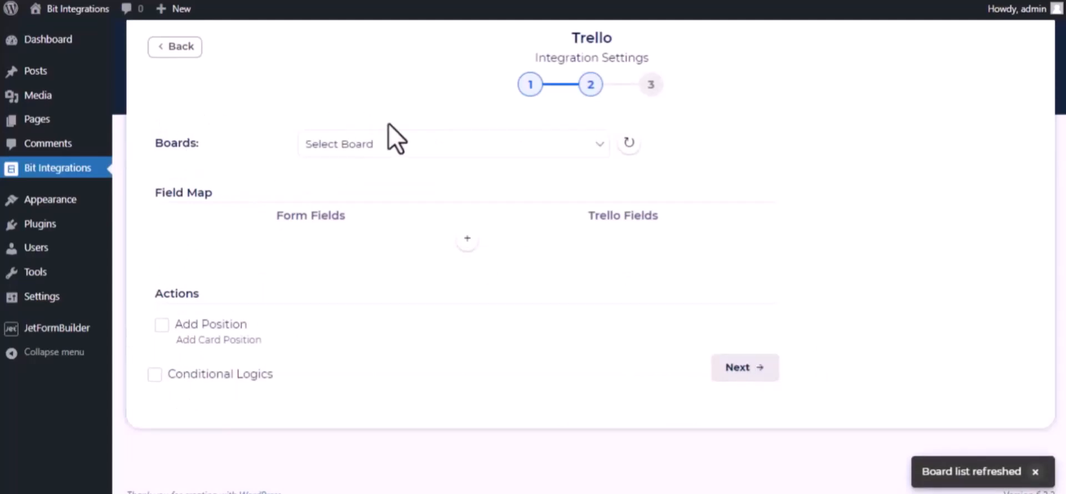
{"action": "left_click", "coordinate": [394, 140]}
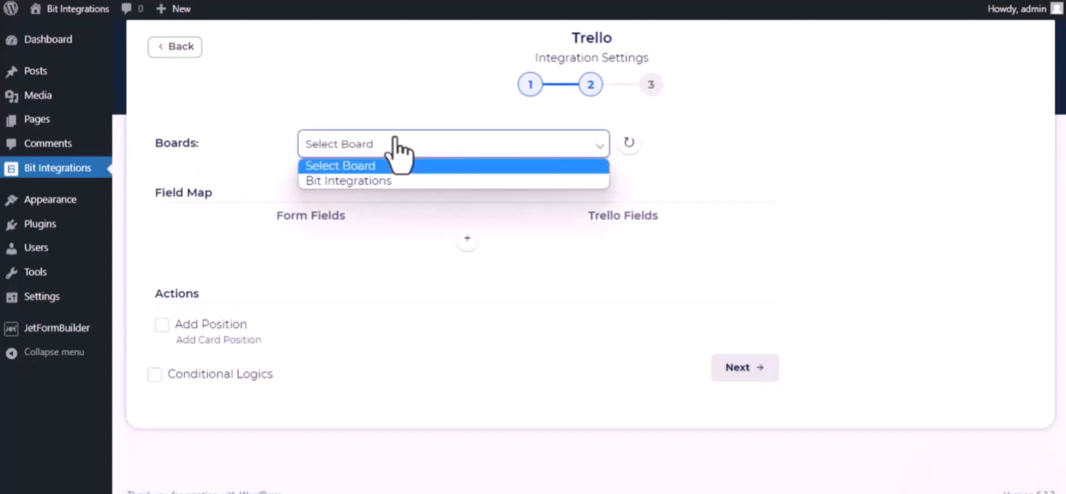
{"action": "left_click", "coordinate": [393, 181]}
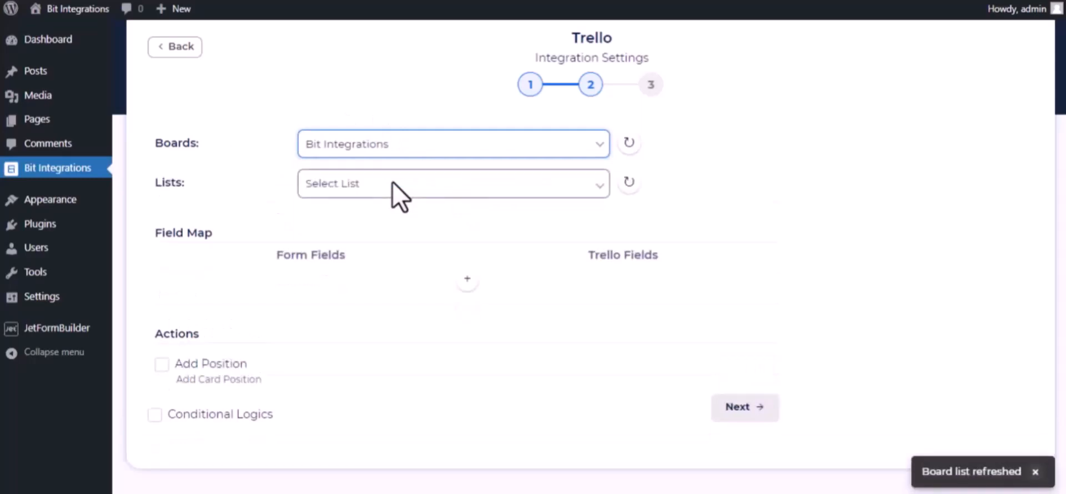
- Select the To Do list and map the form's Bit Integrations-name field to the Trello Name field
{"action": "left_click", "coordinate": [325, 187]}
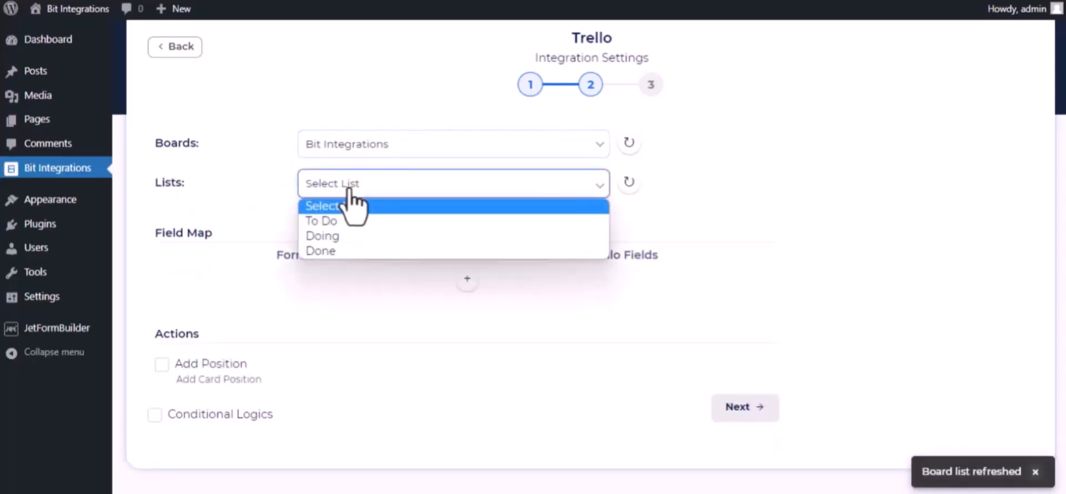
{"action": "left_click", "coordinate": [339, 221]}
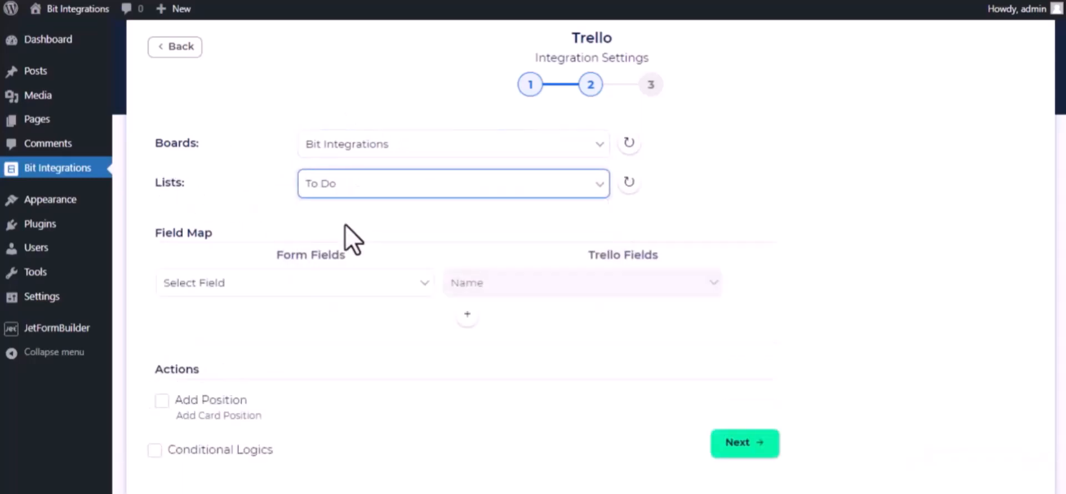
{"action": "left_click", "coordinate": [361, 288]}
{"action": "scroll", "coordinate": [330, 194], "scroll_direction": "down", "scroll_amount": 3}
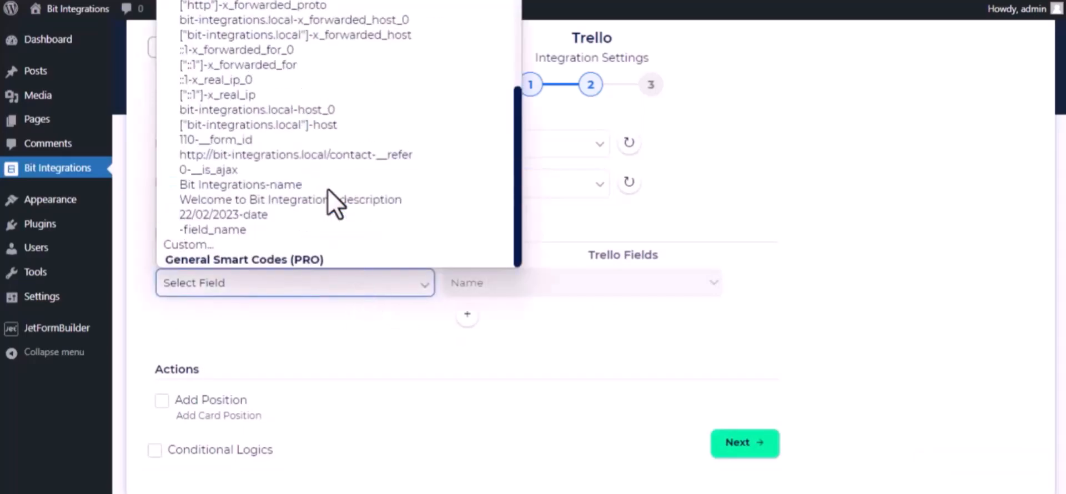
{"action": "left_click", "coordinate": [320, 185]}
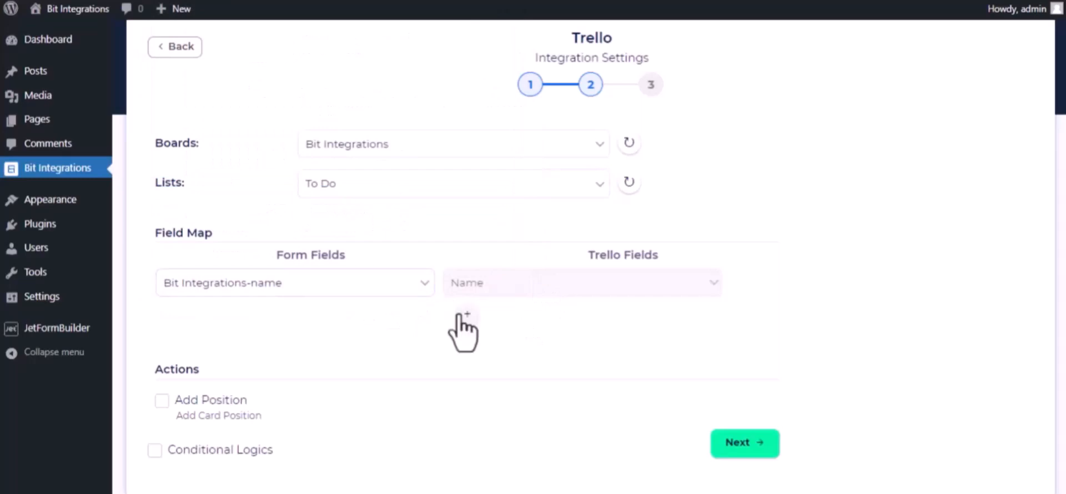
- Add a field-map row mapping the Welcome to Bit Integrations-description form field to the Trello Description field
{"action": "left_click", "coordinate": [465, 315]}
{"action": "left_click", "coordinate": [430, 319]}
{"action": "scroll", "coordinate": [389, 244], "scroll_direction": "down", "scroll_amount": 3}
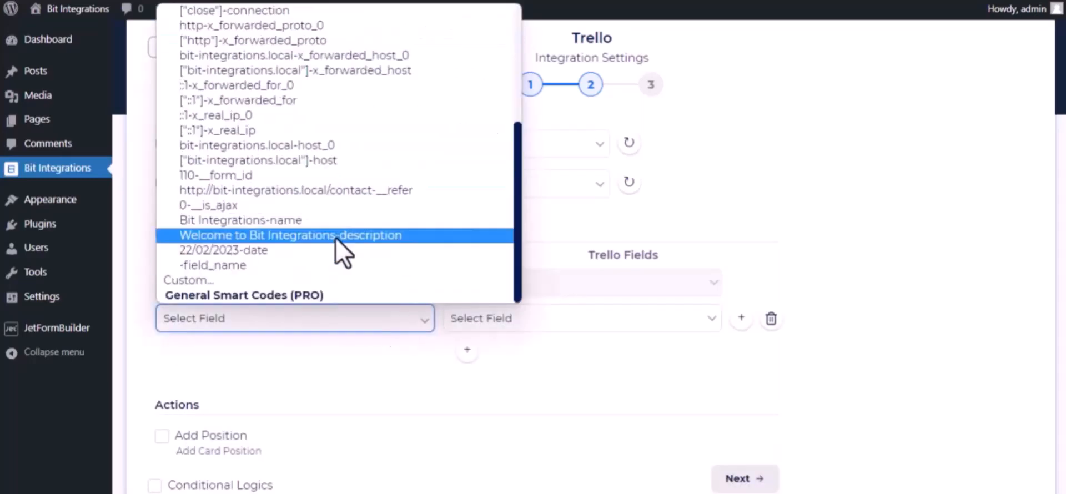
{"action": "left_click", "coordinate": [336, 237]}
{"action": "left_click", "coordinate": [583, 329]}
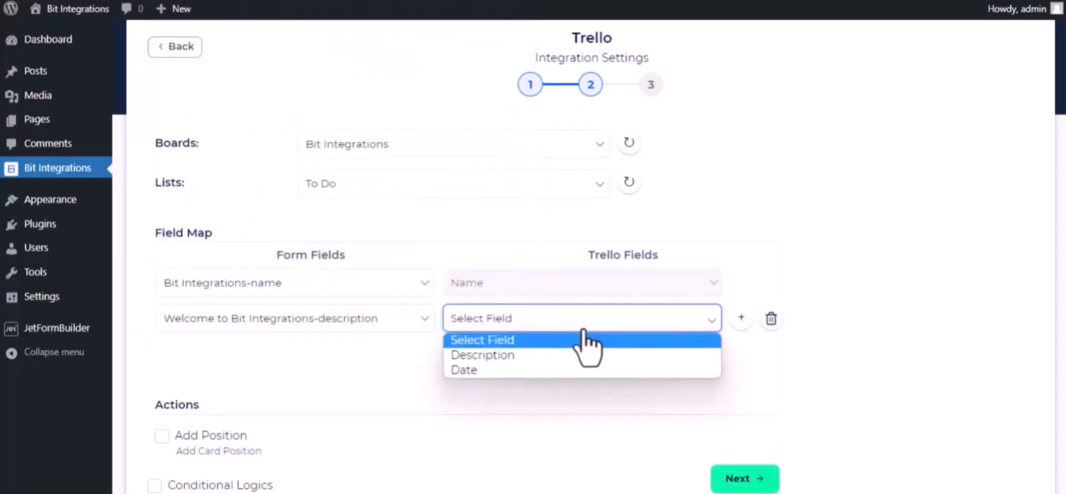
{"action": "left_click", "coordinate": [561, 356]}
- Add another row mapping the 22/02/2023-date form field to the Trello Date field
{"action": "left_click", "coordinate": [466, 349]}
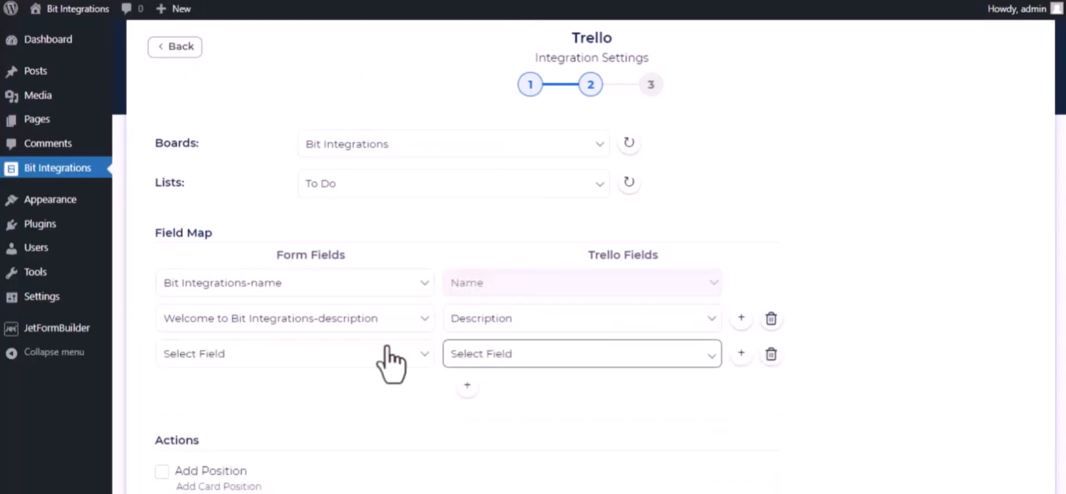
{"action": "left_click", "coordinate": [391, 361]}
{"action": "scroll", "coordinate": [381, 311], "scroll_direction": "down", "scroll_amount": 5}
{"action": "left_click", "coordinate": [311, 288]}
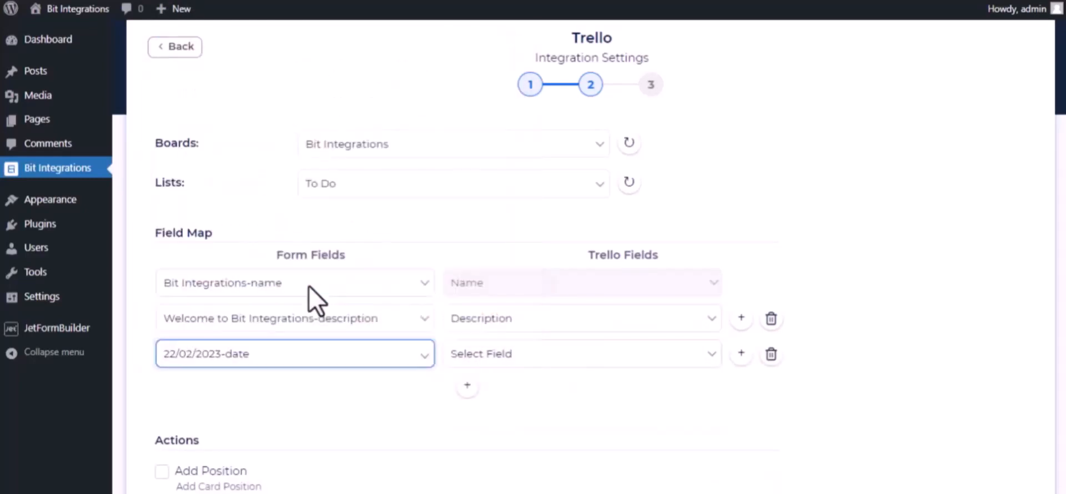
{"action": "left_click", "coordinate": [519, 360]}
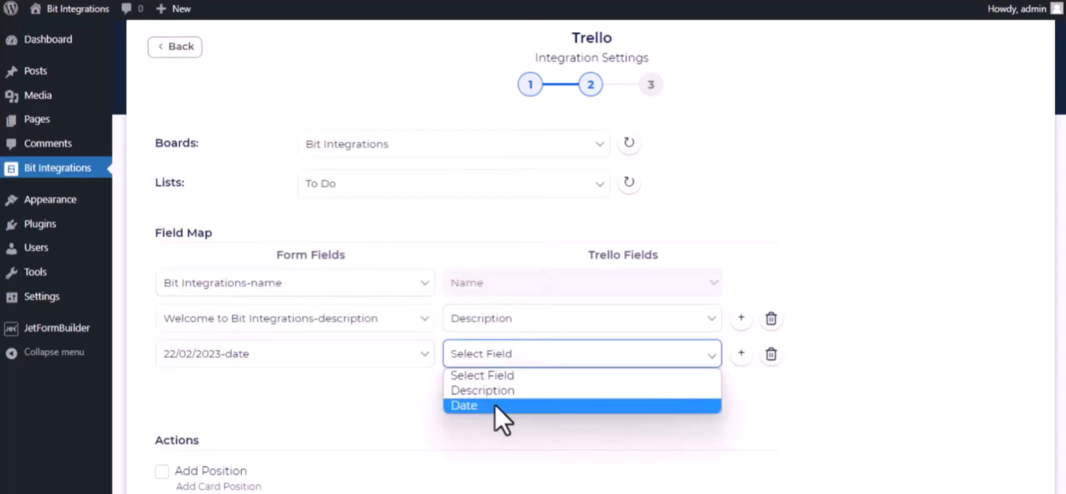
{"action": "left_click", "coordinate": [495, 406]}
- Continue to the final step and finish and save the Trello integration
{"action": "scroll", "coordinate": [325, 444], "scroll_direction": "down", "scroll_amount": 2}
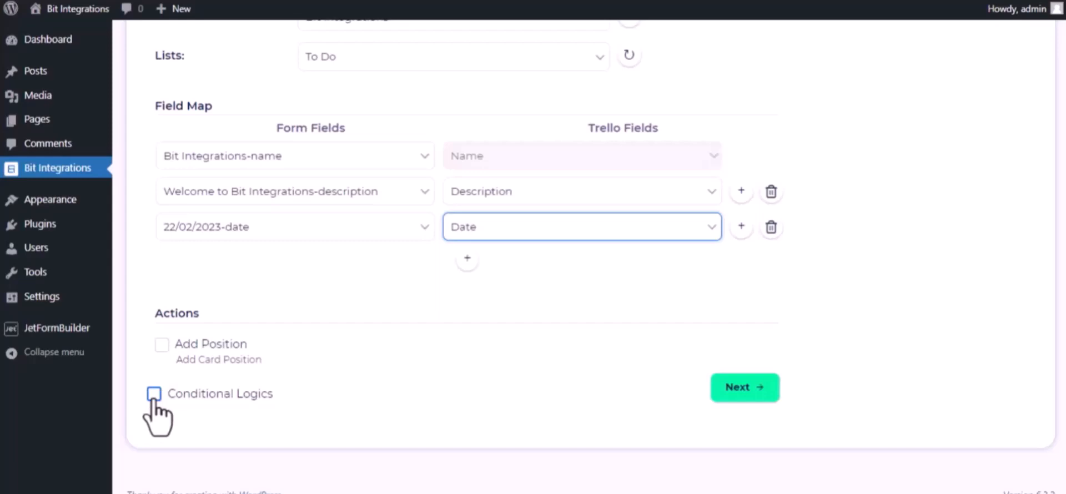
{"action": "left_click", "coordinate": [759, 386]}
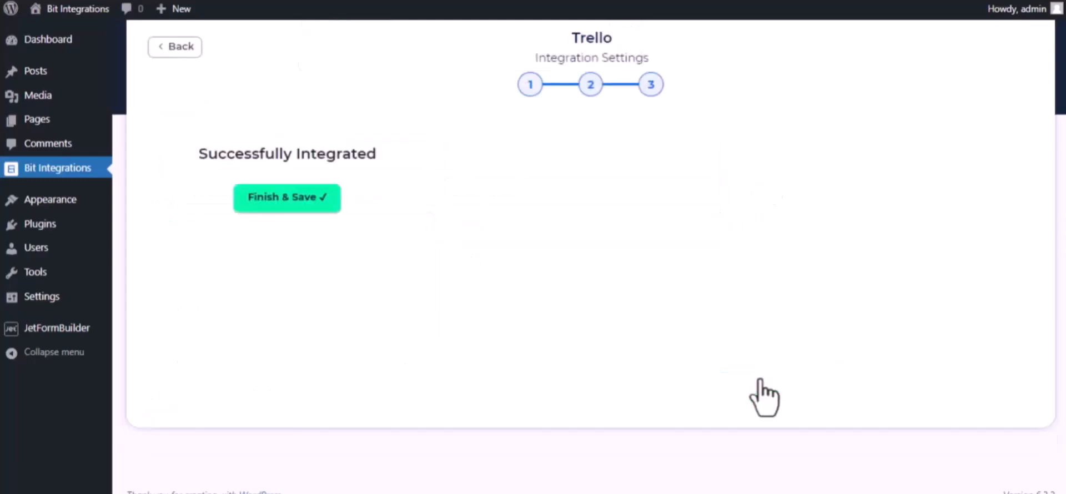
{"action": "left_click", "coordinate": [587, 203]}
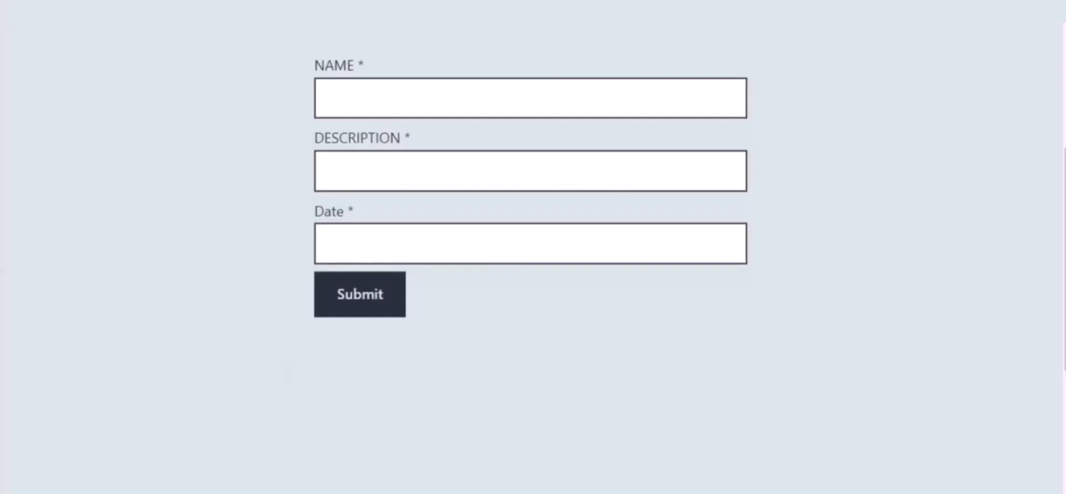
- On the contact form, enter Bit Integrations as the name and Welcome to Bit Integrations Plugin as the description
{"action": "left_click", "coordinate": [400, 103]}
{"action": "type", "text": "Bi"}
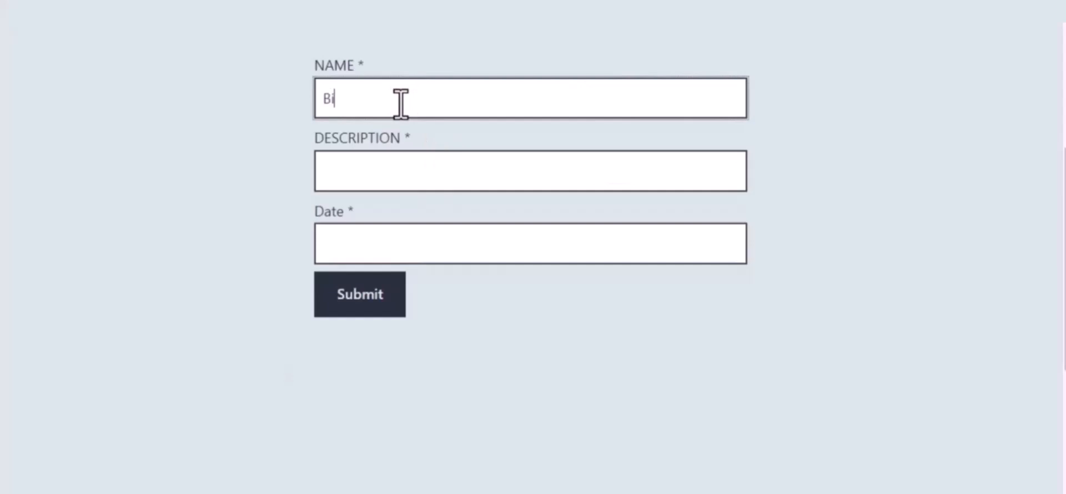
{"action": "type", "text": "t Integrations"}
{"action": "left_click", "coordinate": [416, 164]}
{"action": "type", "text": "Wel"}
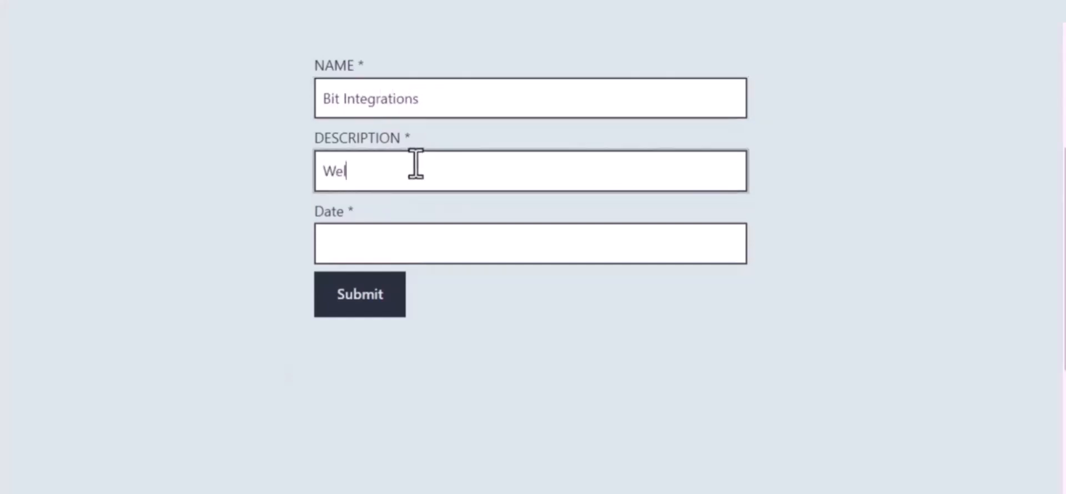
{"action": "type", "text": "come to Bit Integrations"}
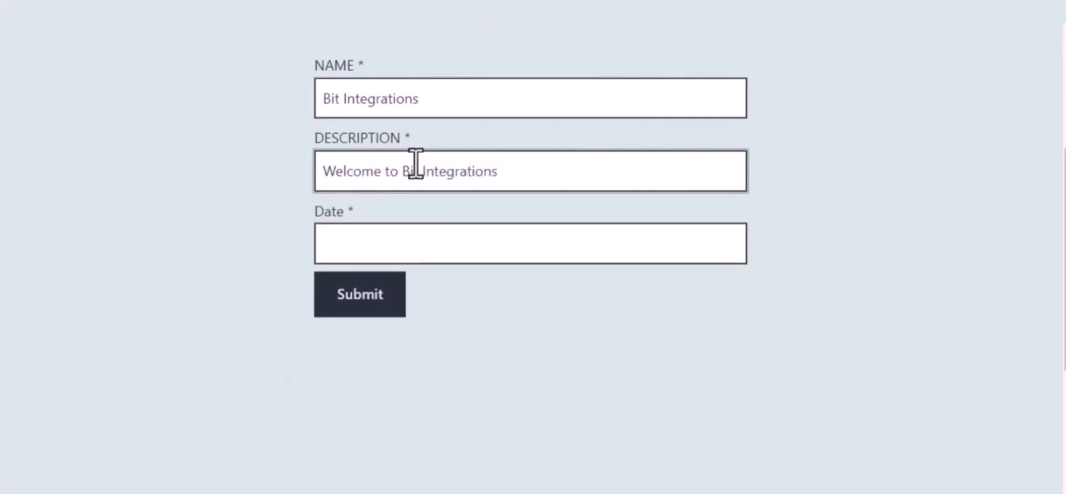
{"action": "type", "text": " Plugin"}
- Enter 09/22/2023 as the date and submit the form
{"action": "left_click", "coordinate": [437, 241]}
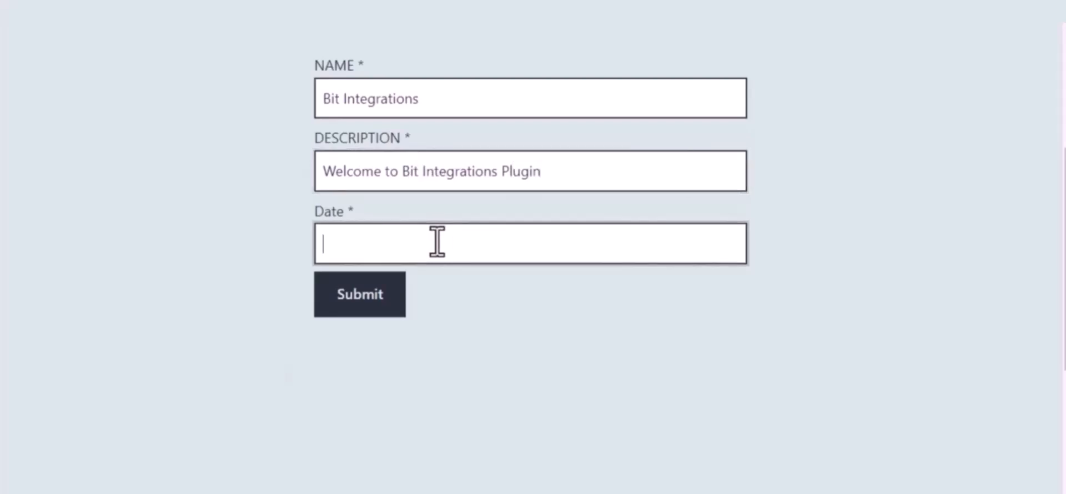
{"action": "type", "text": "09/22/2023"}
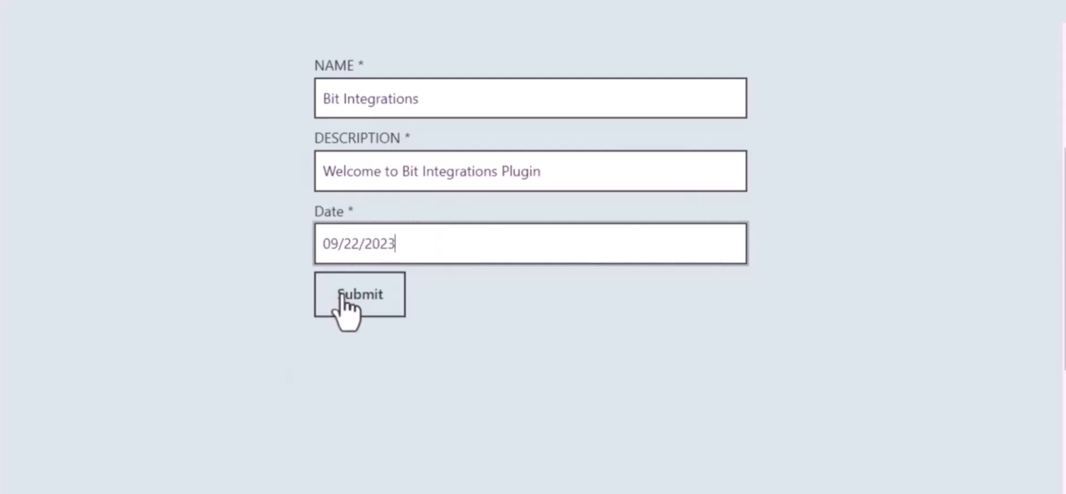
{"action": "left_click", "coordinate": [363, 294]}
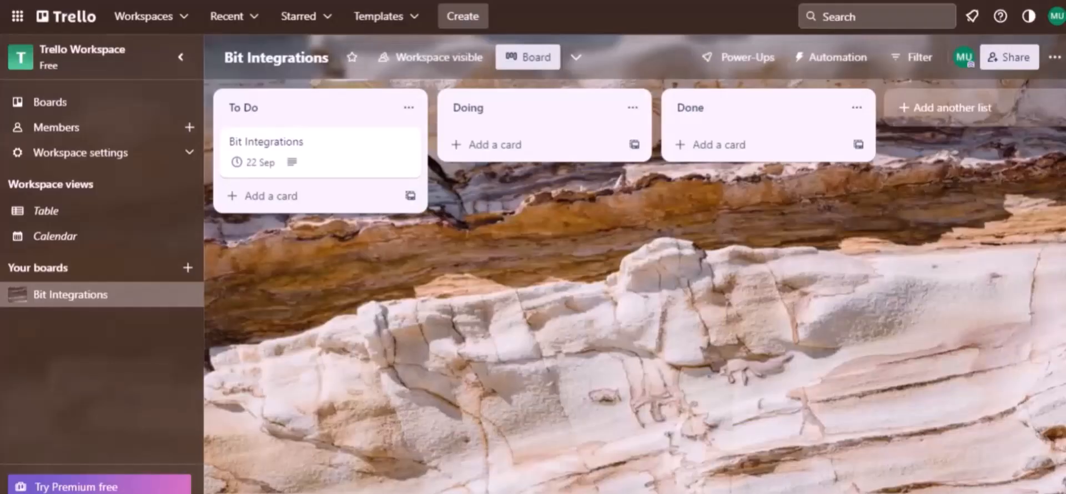
- Open the new card in the Trello board's To Do list to check its details
{"action": "left_click", "coordinate": [274, 114]}
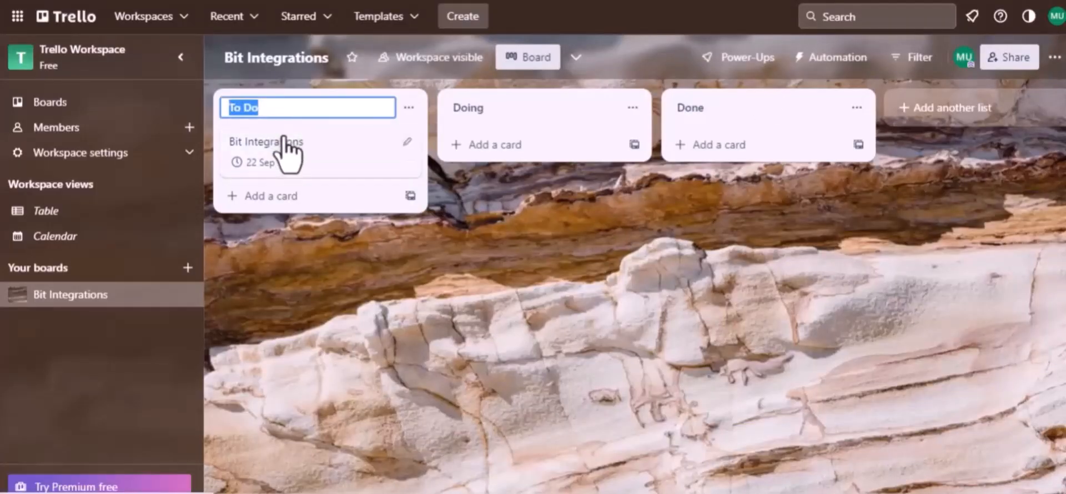
{"action": "left_click", "coordinate": [283, 138]}
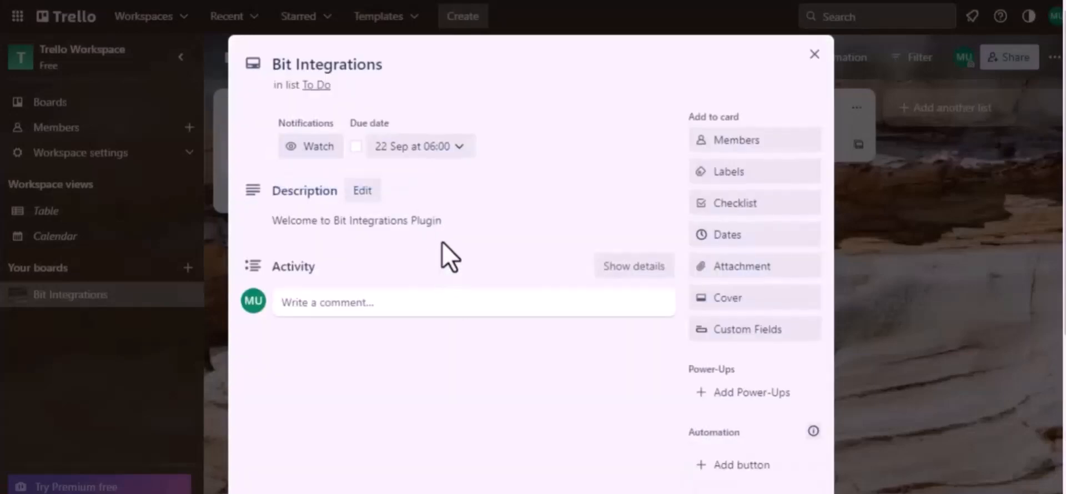